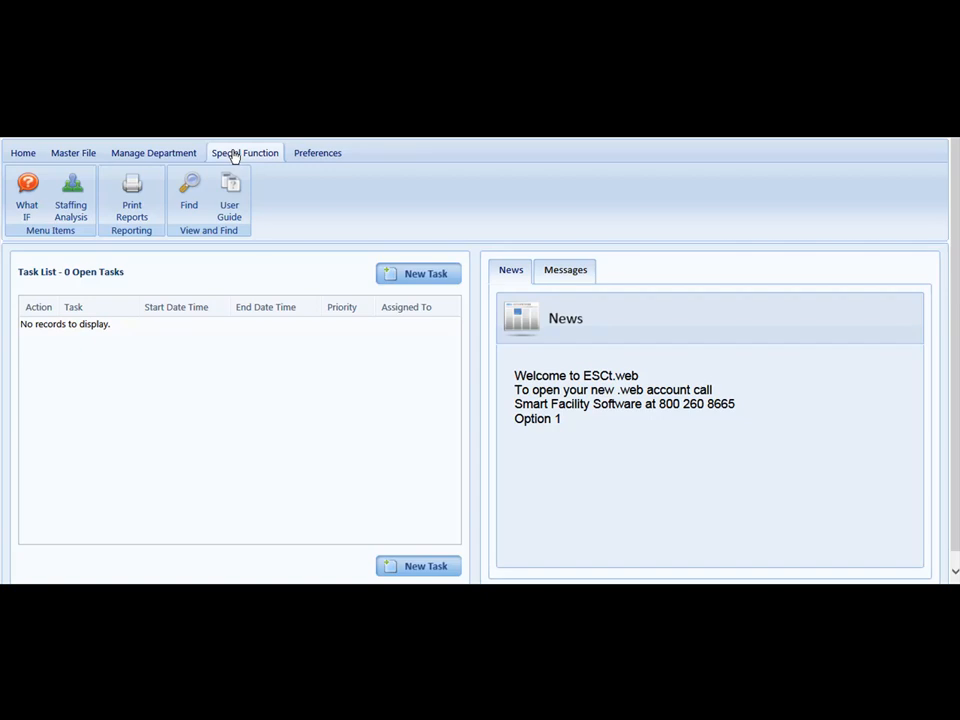
Step: Open the periodic What If scenarios and look over the scenario options
click(22, 204)
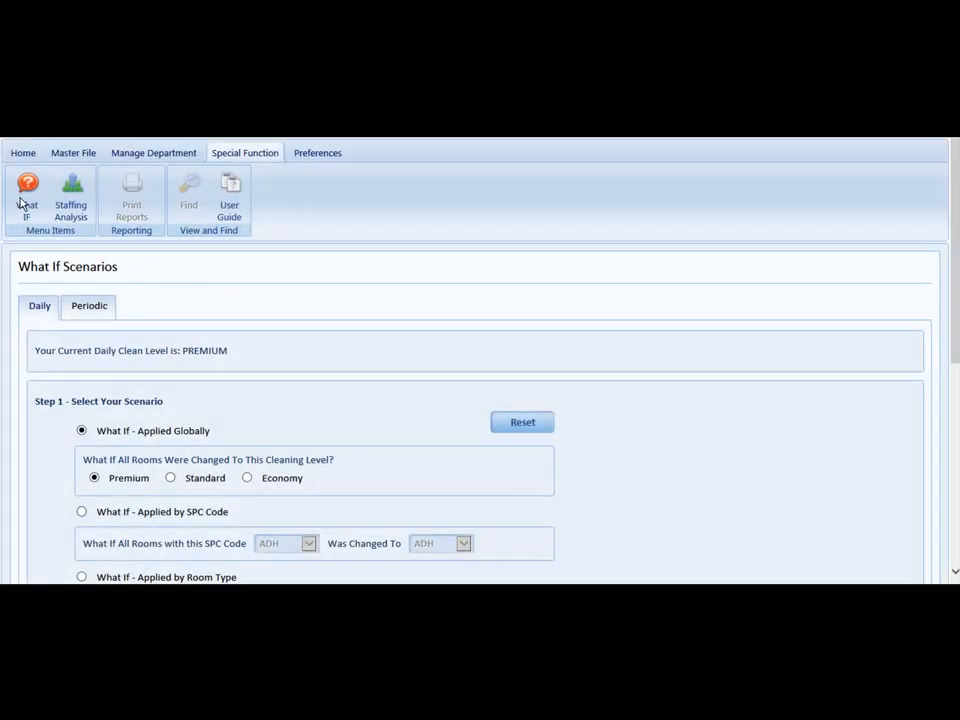
click(83, 314)
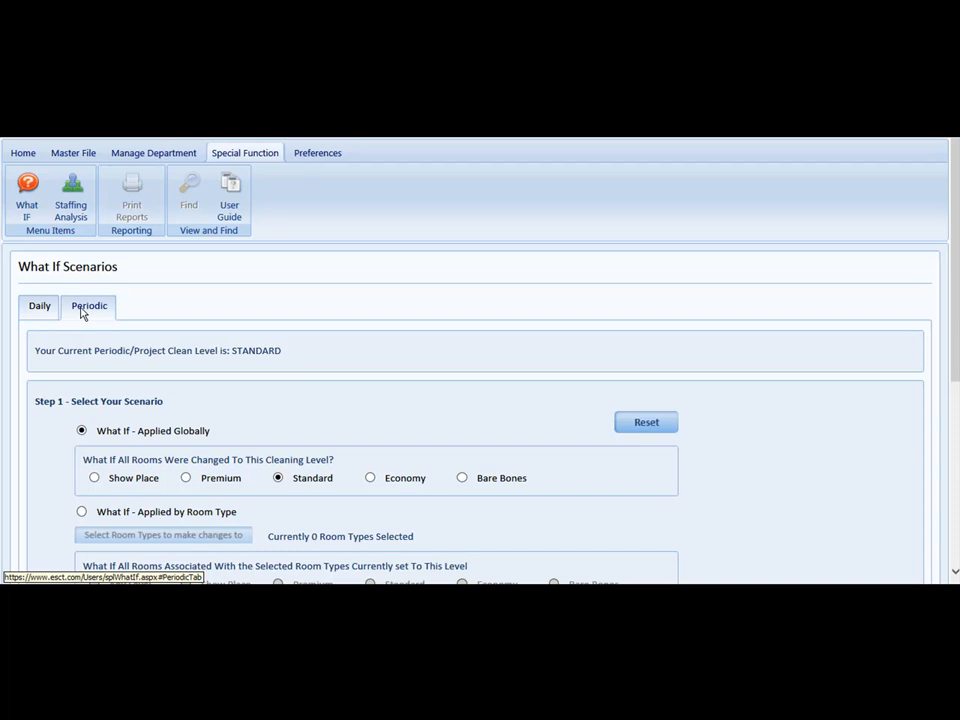
scroll(133, 385, down, 3)
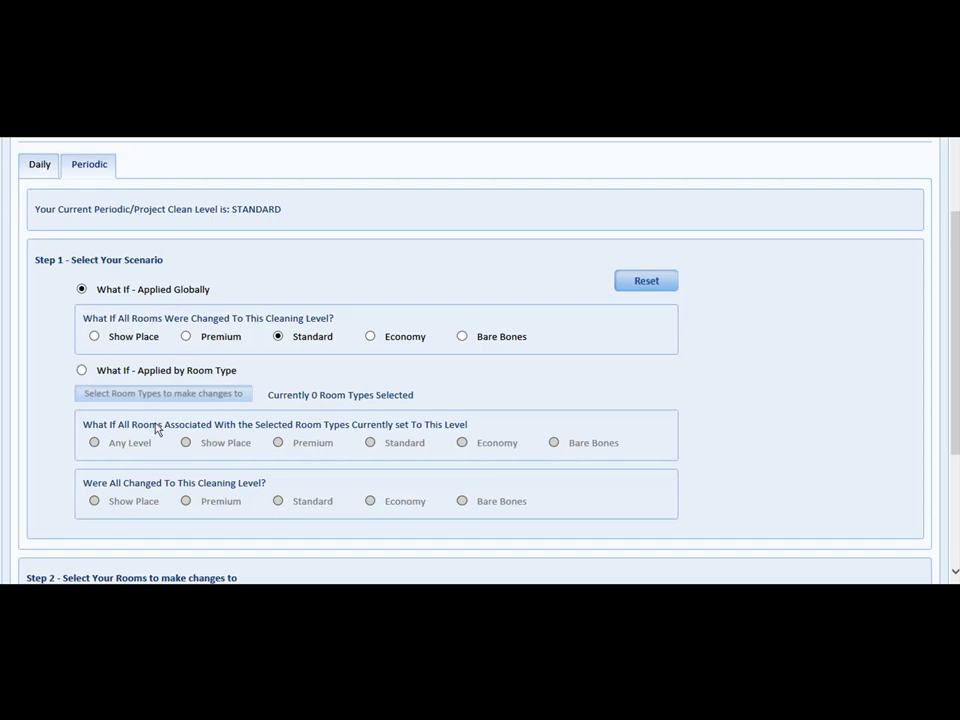
scroll(156, 426, down, 1)
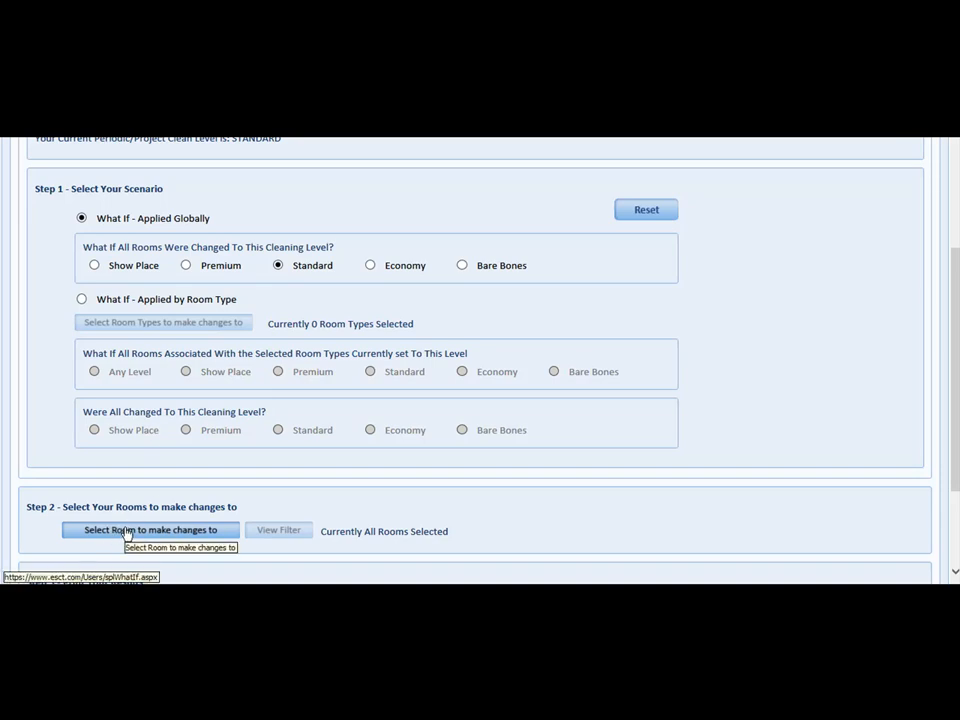
Step: Set up a room-type scenario that changes Ante Room and Autopsy rooms at any level to the Economy cleaning level
click(82, 300)
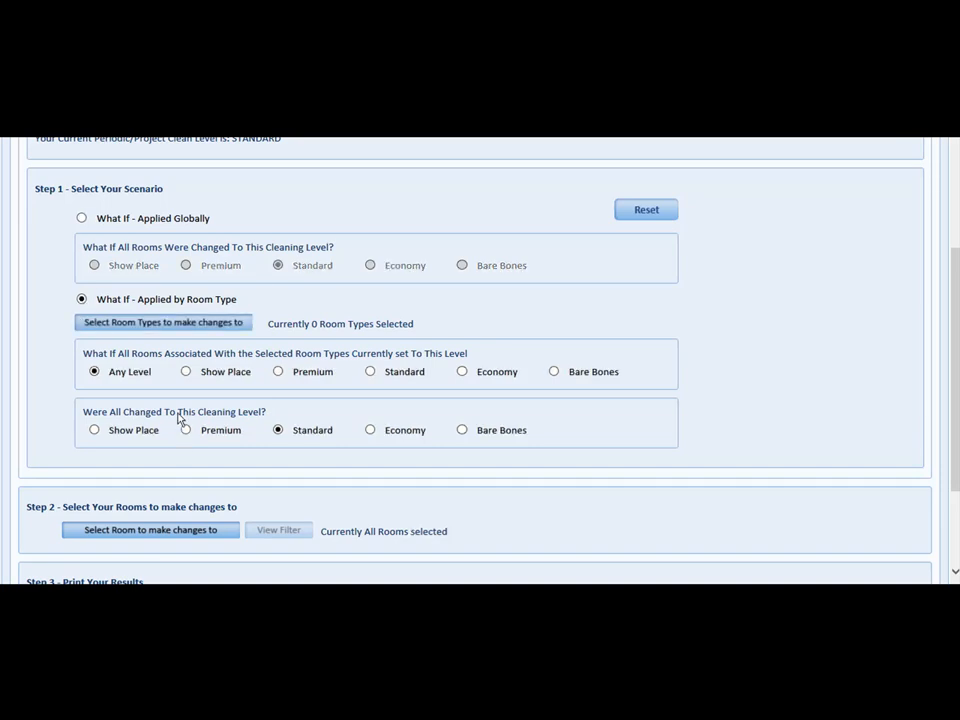
click(374, 433)
click(148, 324)
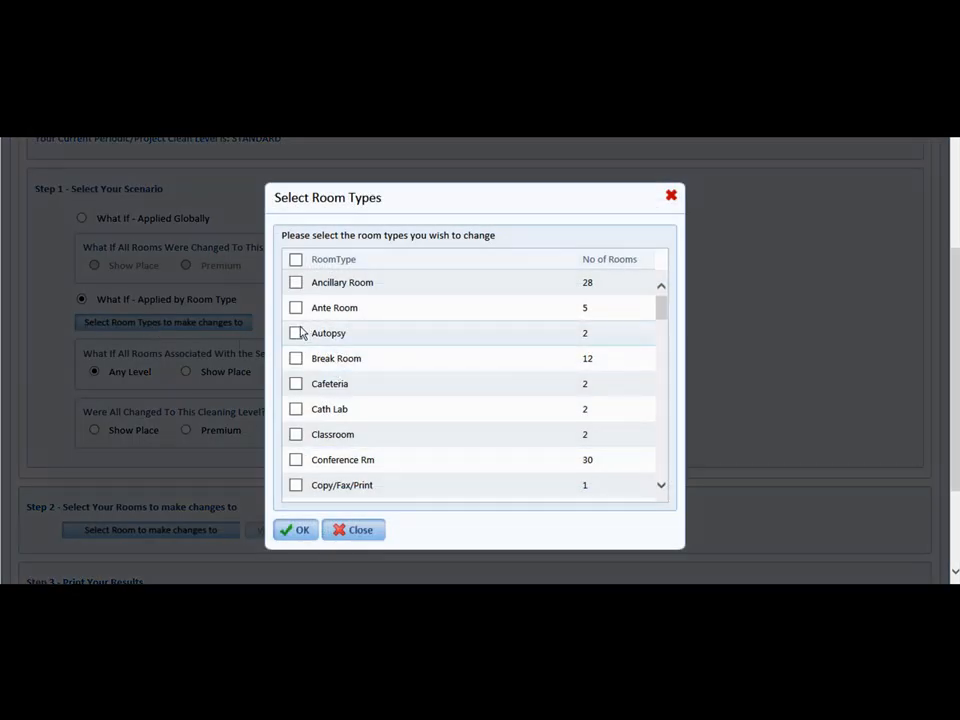
click(296, 308)
click(296, 334)
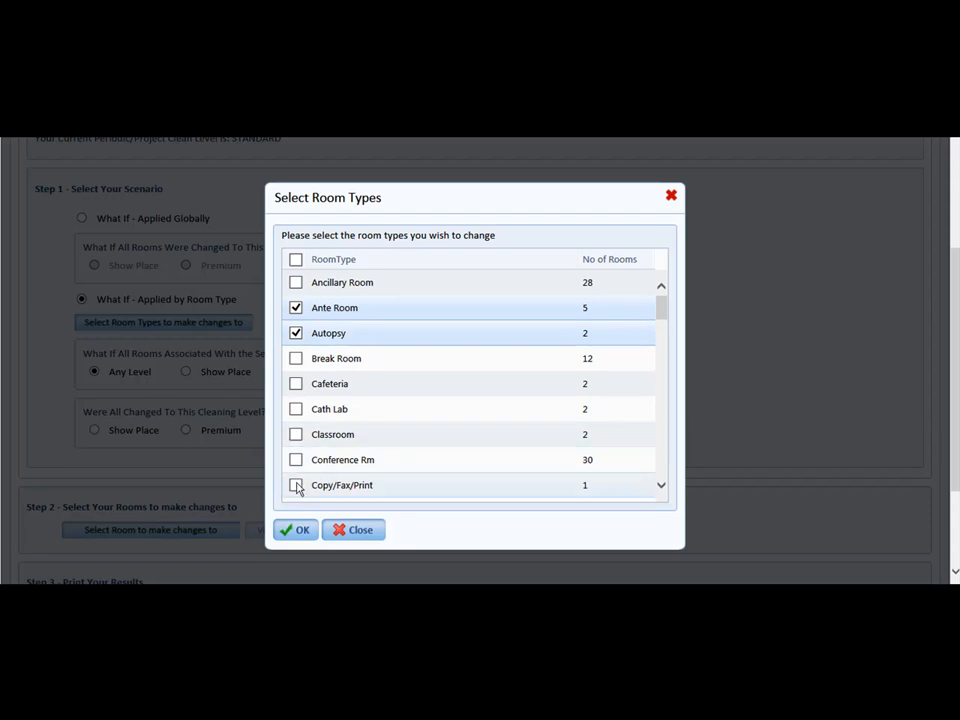
click(297, 532)
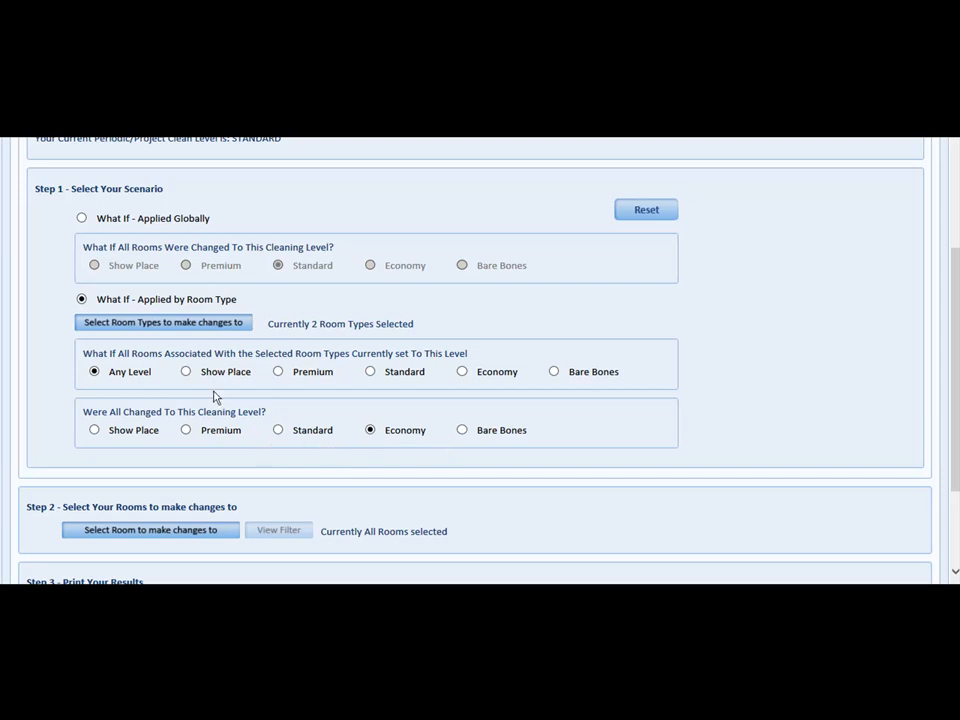
Step: Apply the scenario globally with the Economy cleaning level, and limit the affected rooms to the West Tower building
click(81, 217)
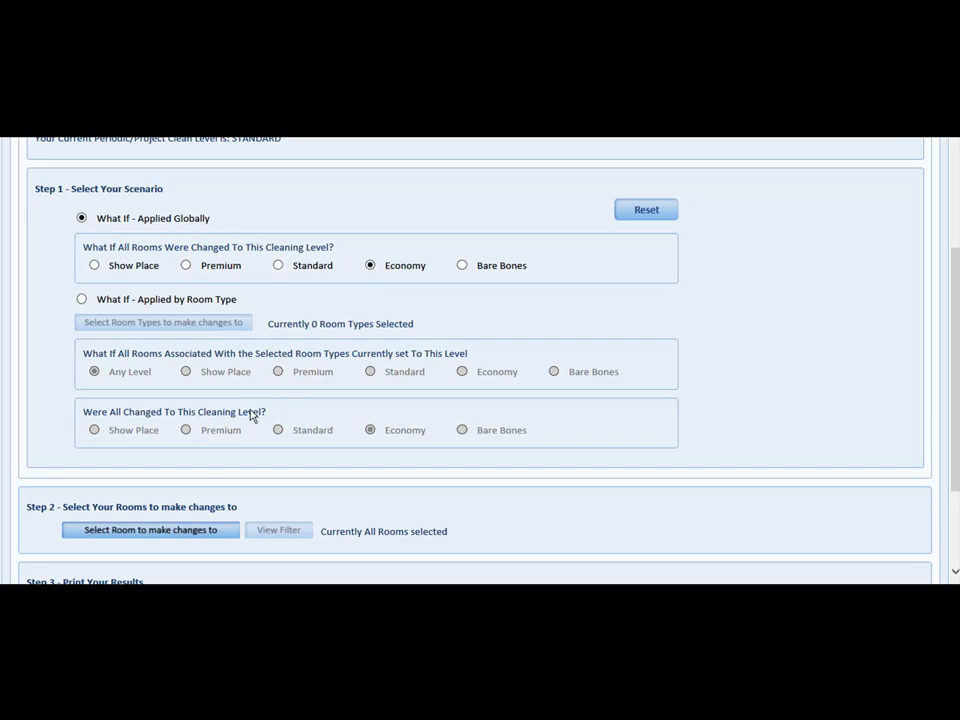
scroll(111, 531, down, 1)
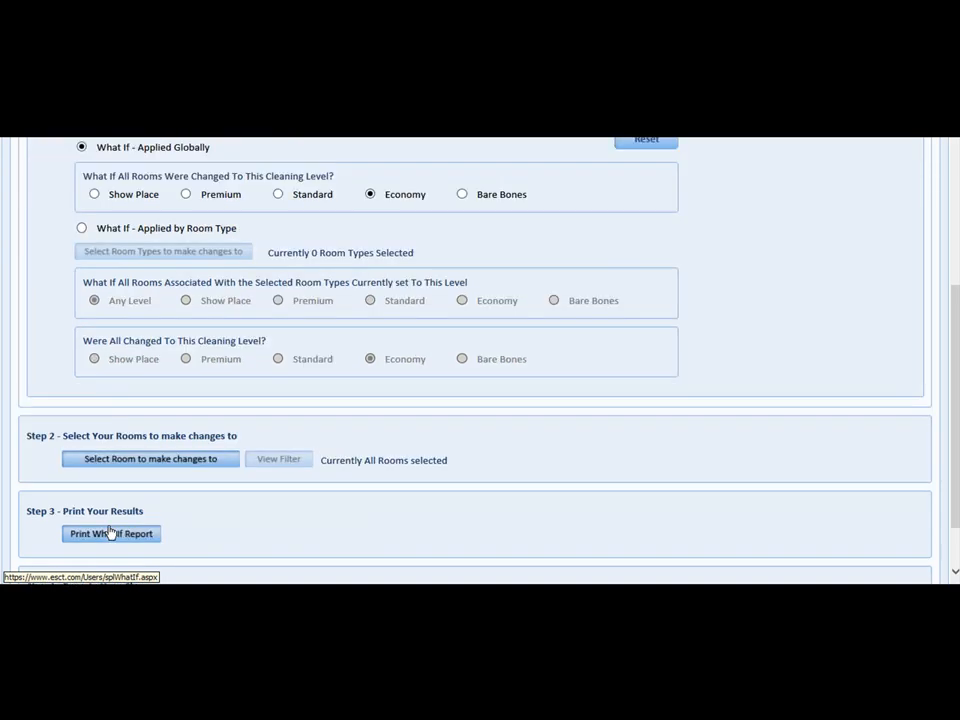
click(118, 462)
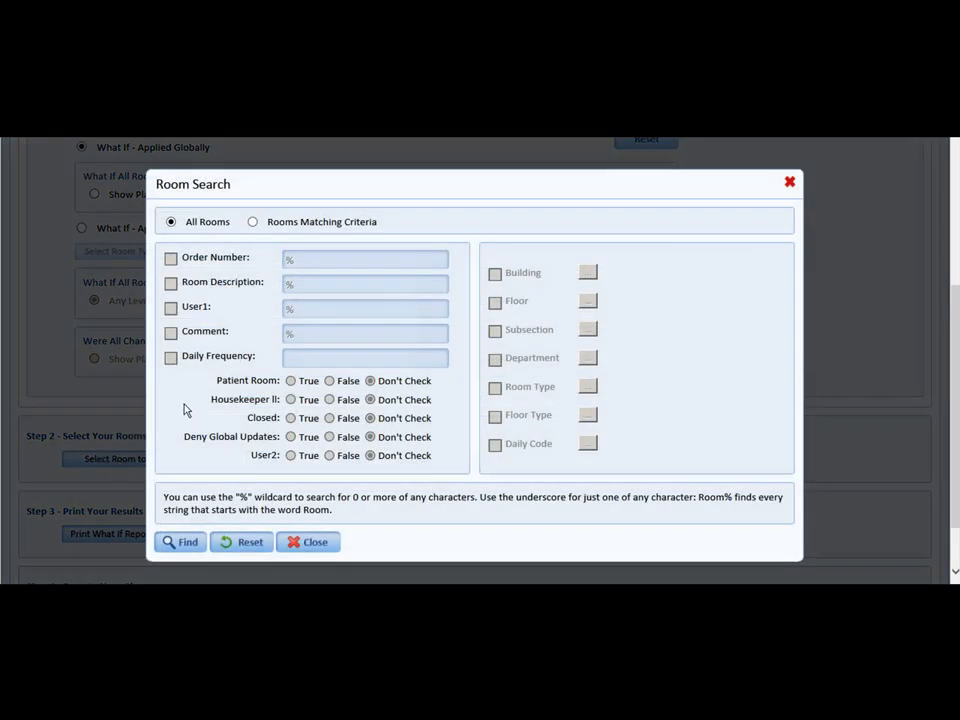
click(253, 223)
click(495, 275)
click(587, 273)
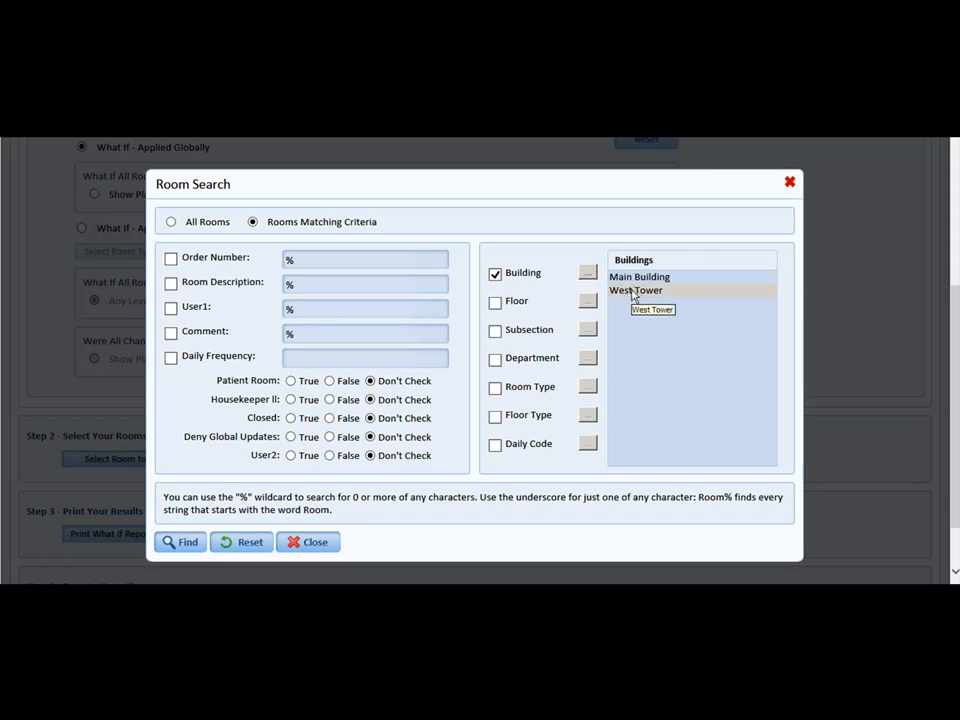
click(632, 292)
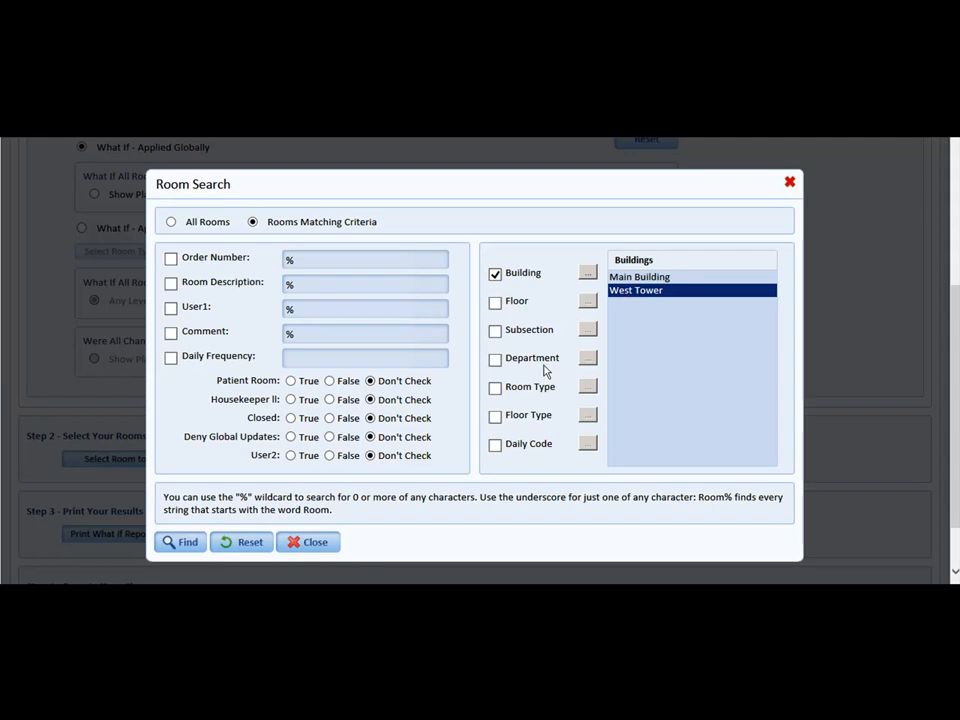
click(184, 544)
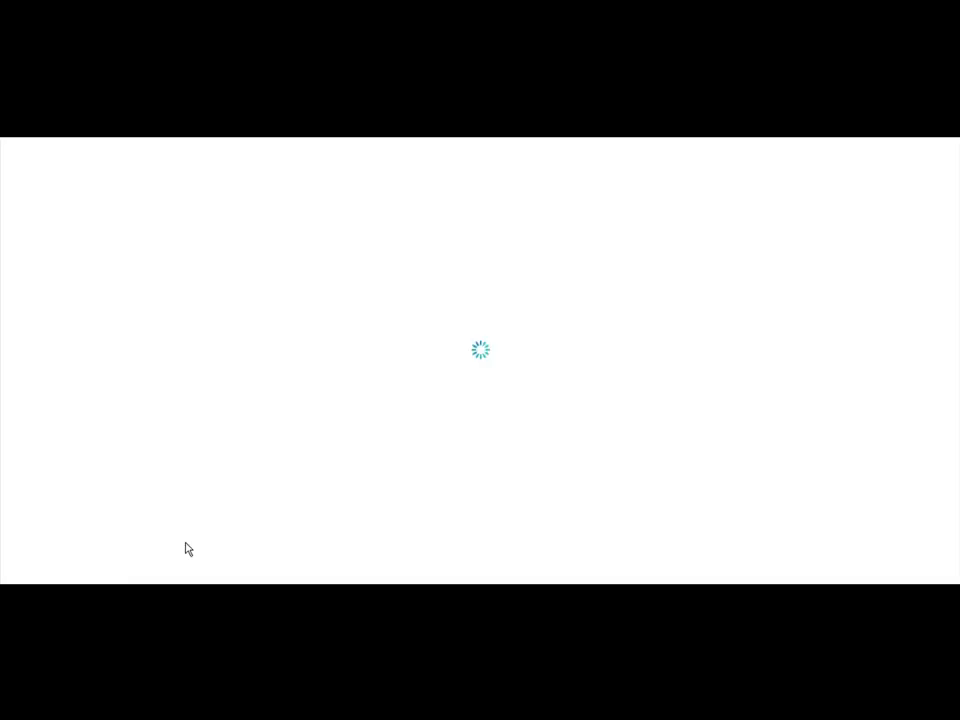
Step: Check the room filter currently applied to the scenario, and close its view
scroll(234, 527, down, 1)
scroll(232, 527, down, 3)
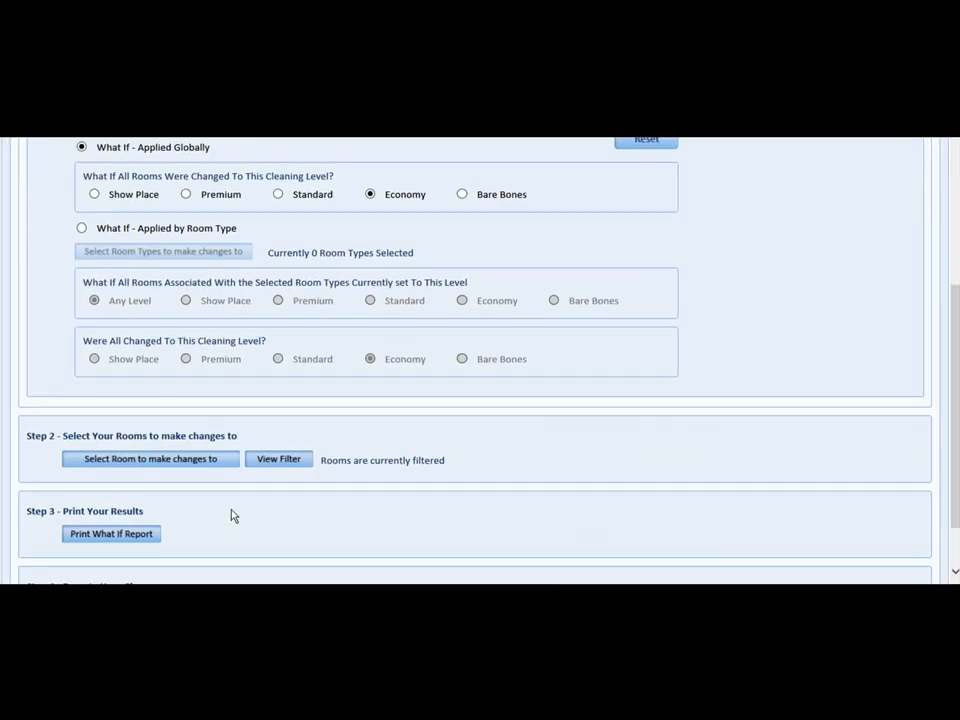
click(283, 462)
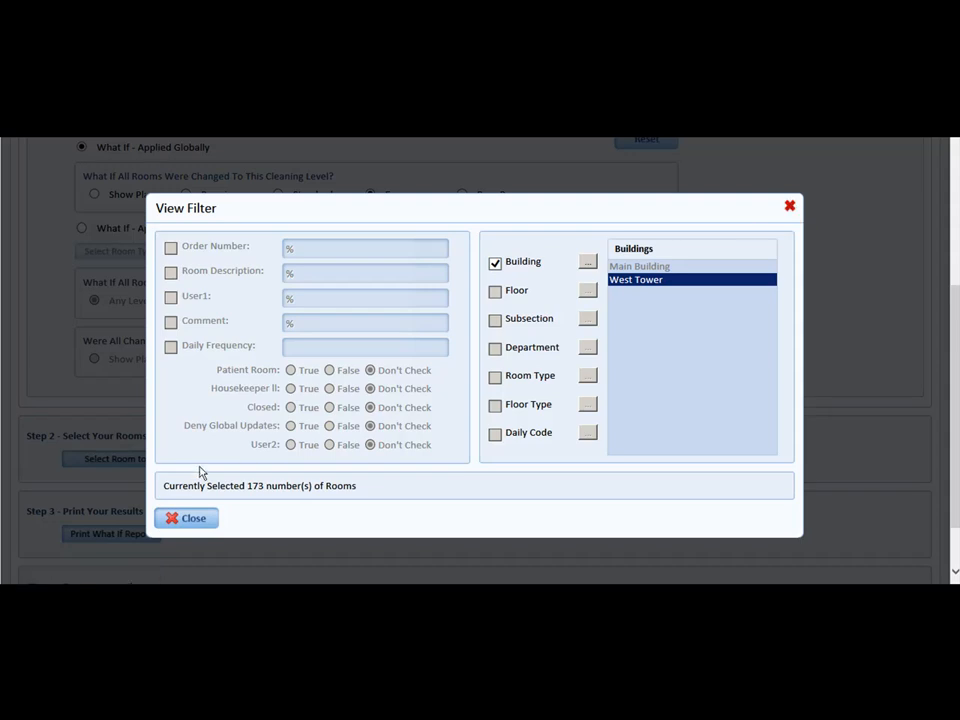
click(174, 519)
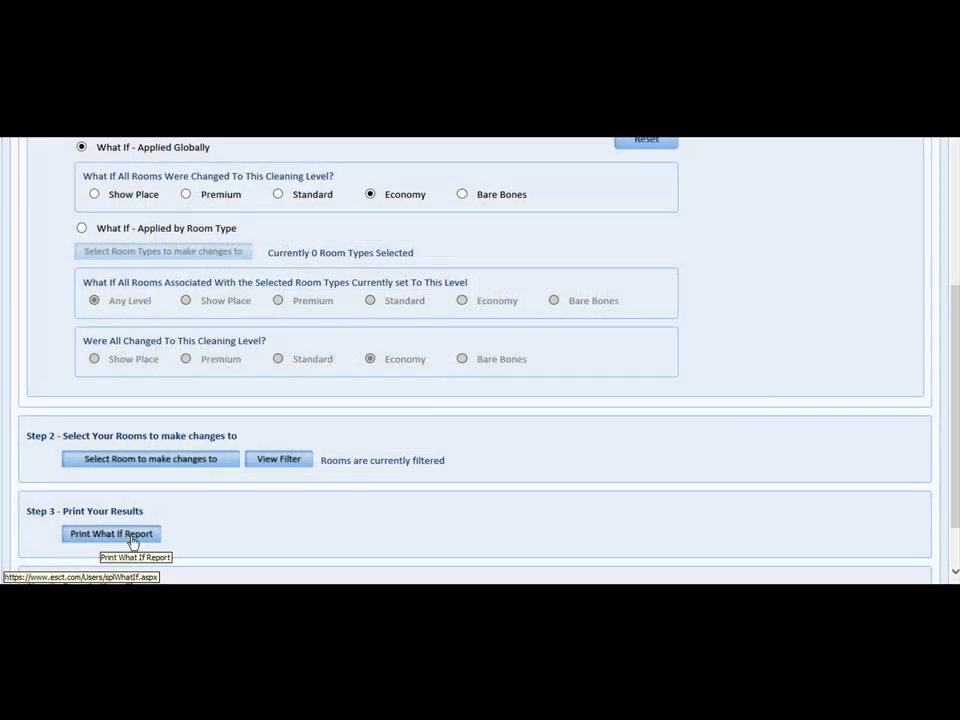
Step: Generate the What If report for the filtered rooms and open it
scroll(105, 542, down, 2)
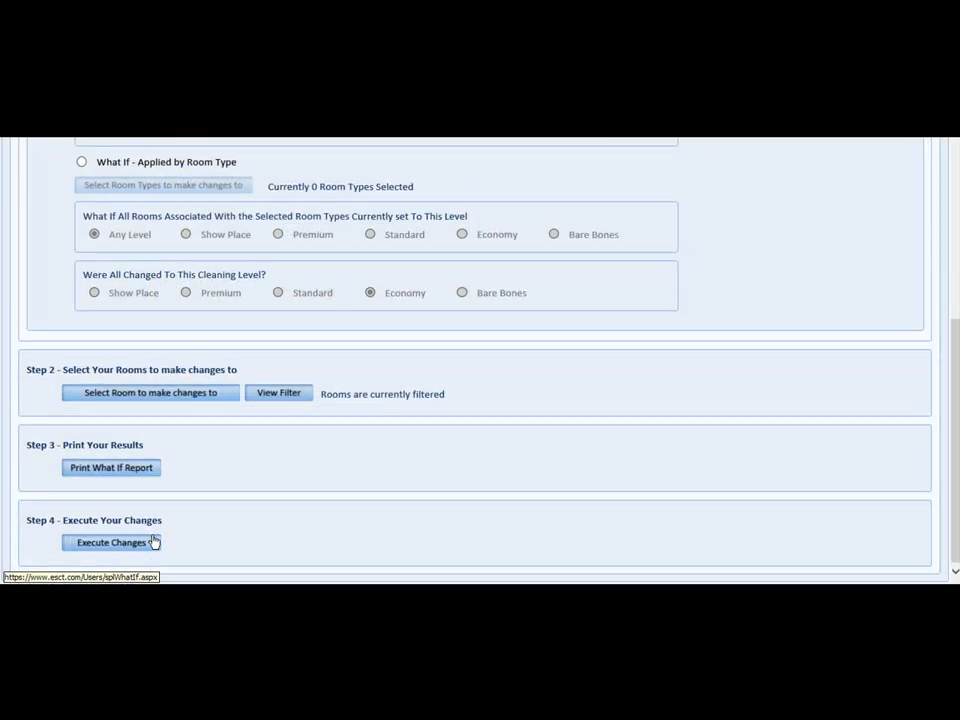
click(91, 468)
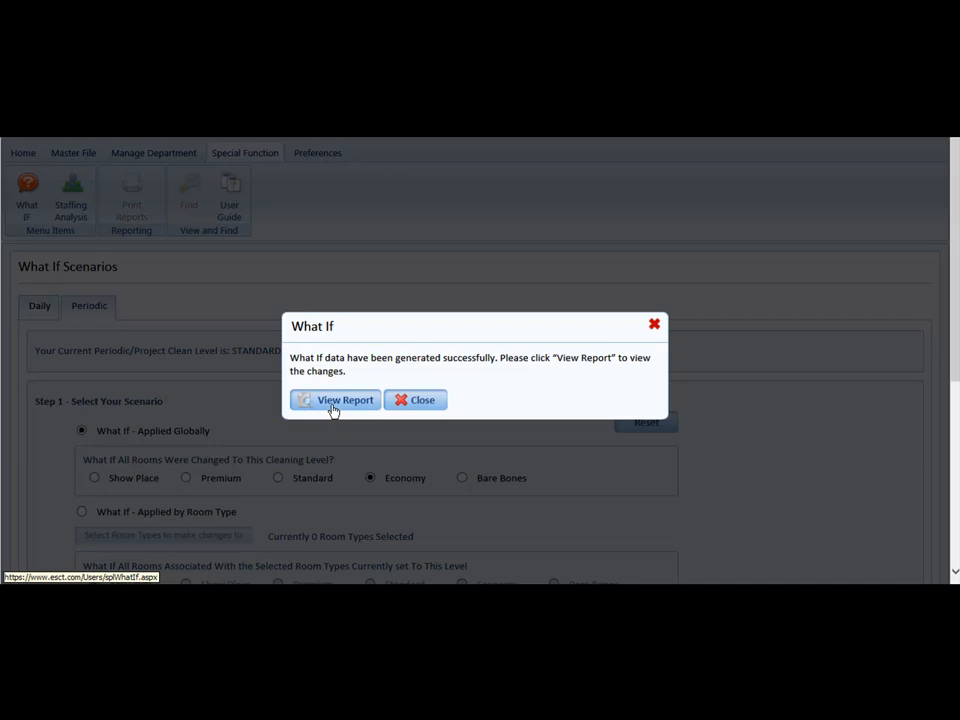
click(333, 400)
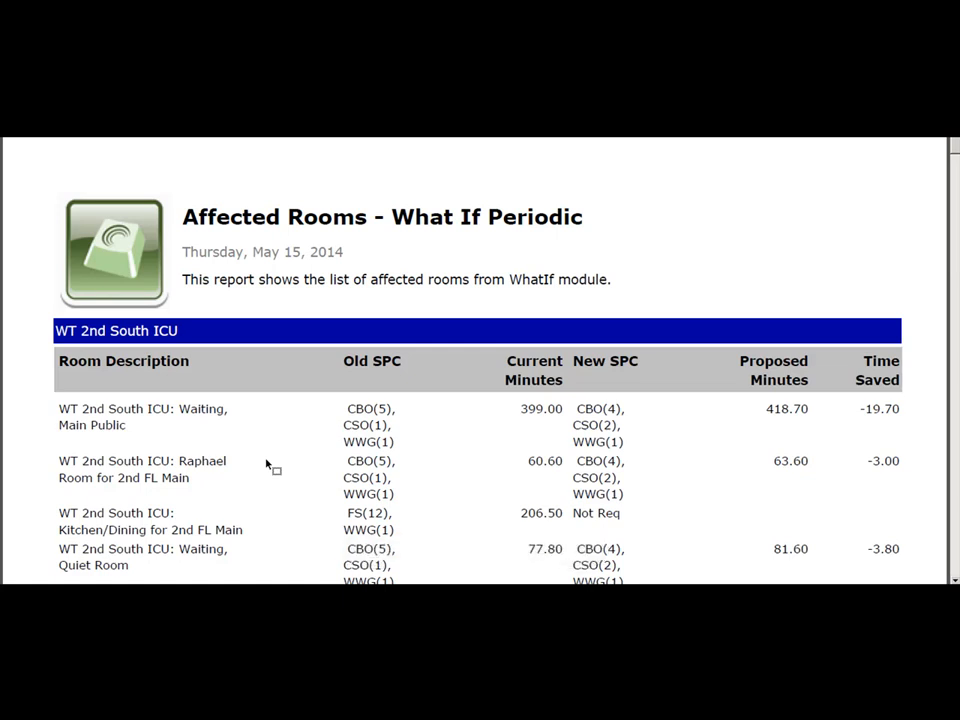
Step: Examine the old and new SPC codes, current and proposed minutes, and time saved for the affected rooms in the report
scroll(267, 462, down, 1)
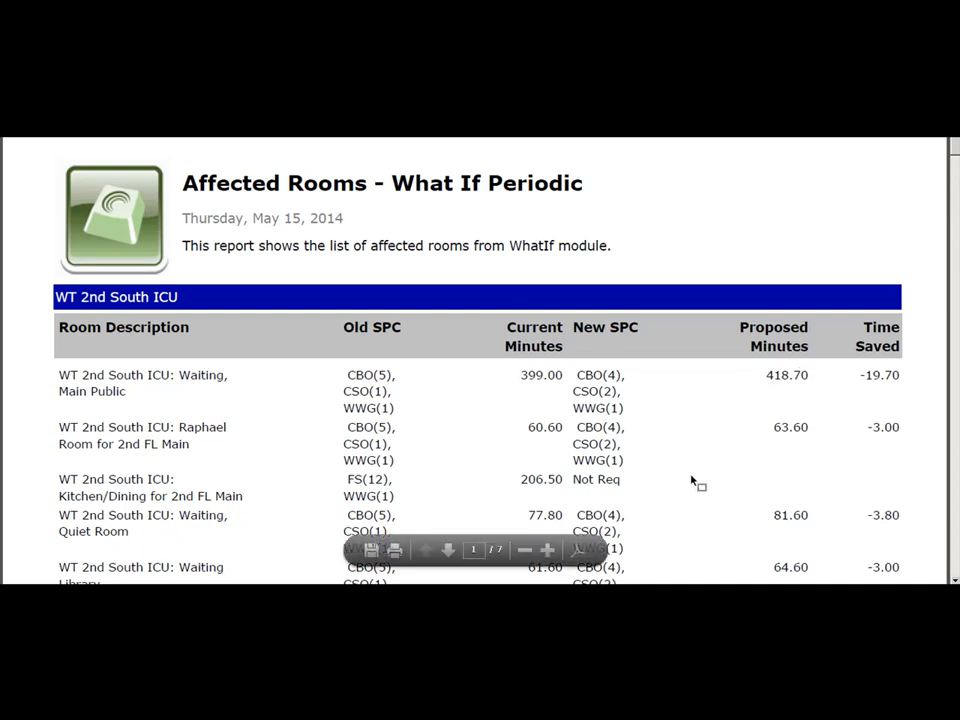
scroll(730, 525, down, 5)
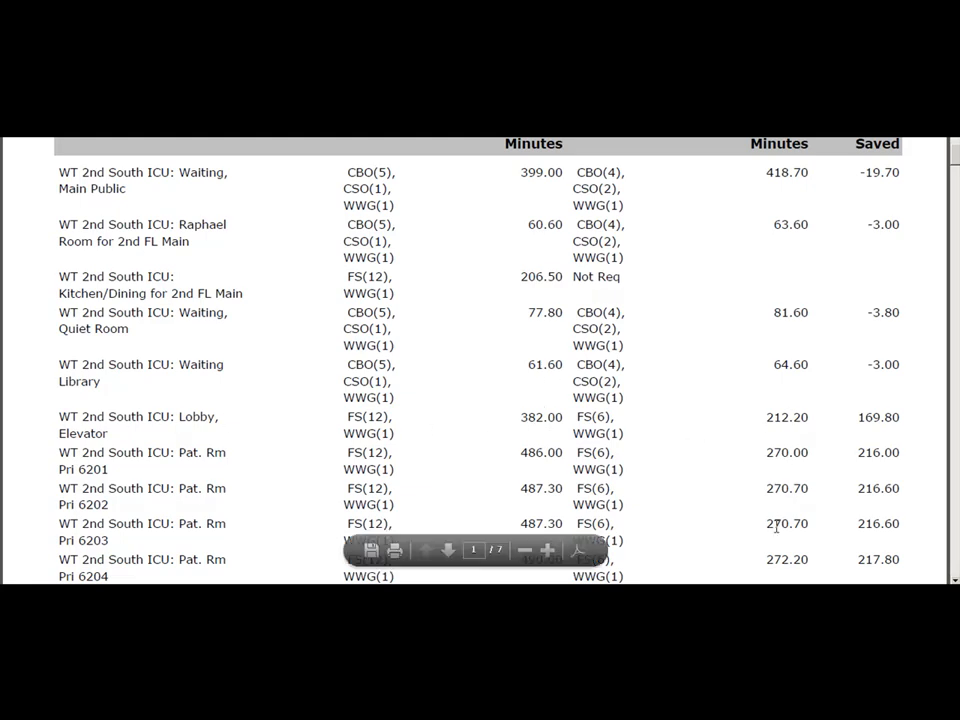
scroll(751, 548, down, 3)
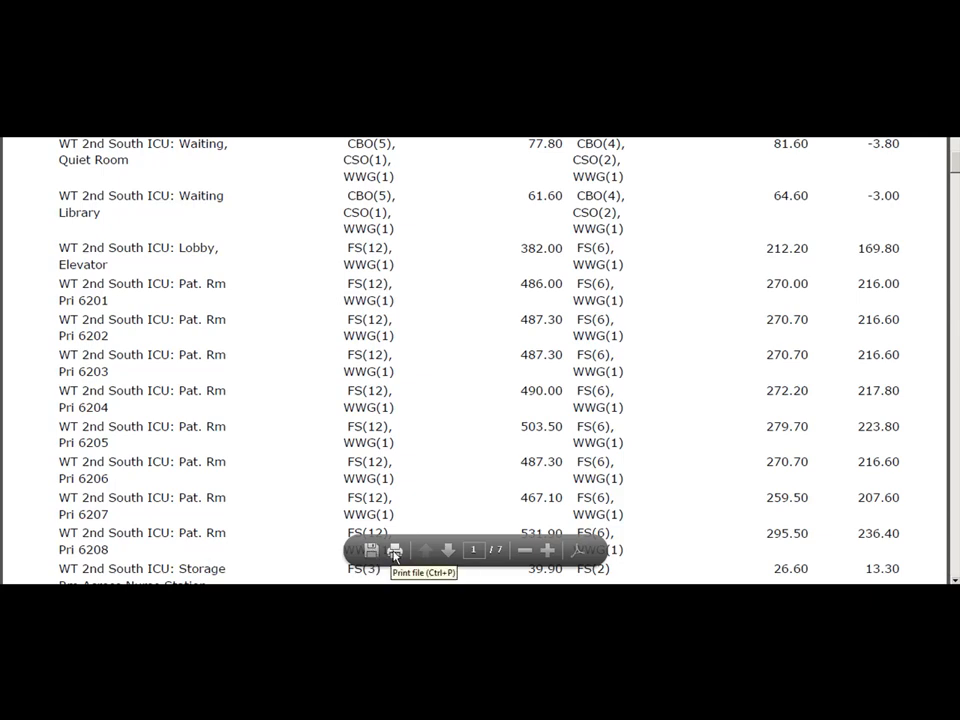
click(448, 551)
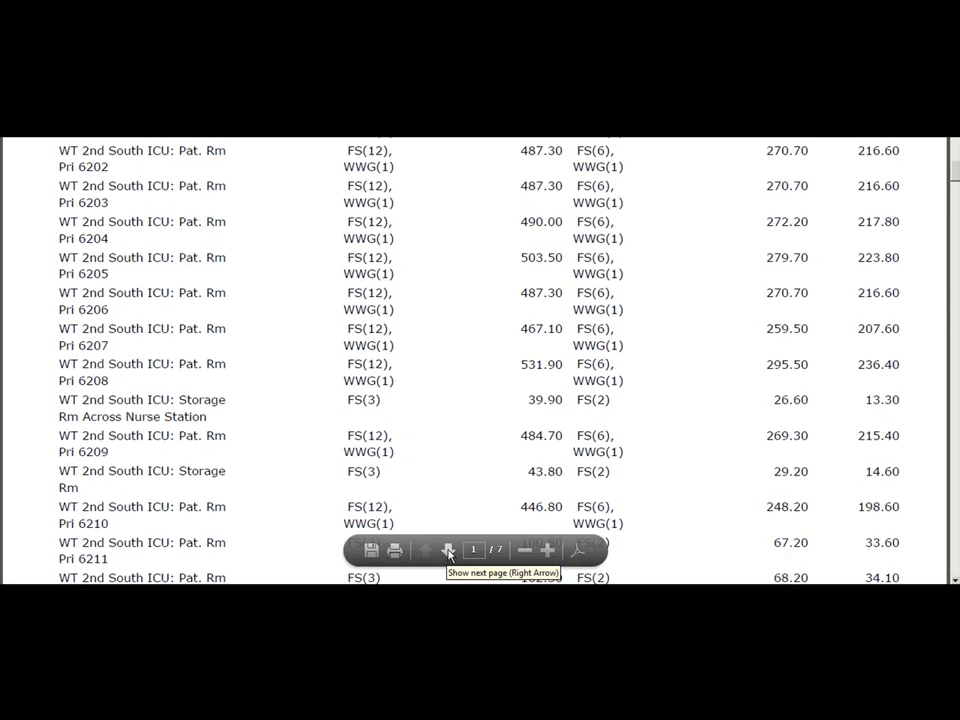
scroll(449, 556, down, 5)
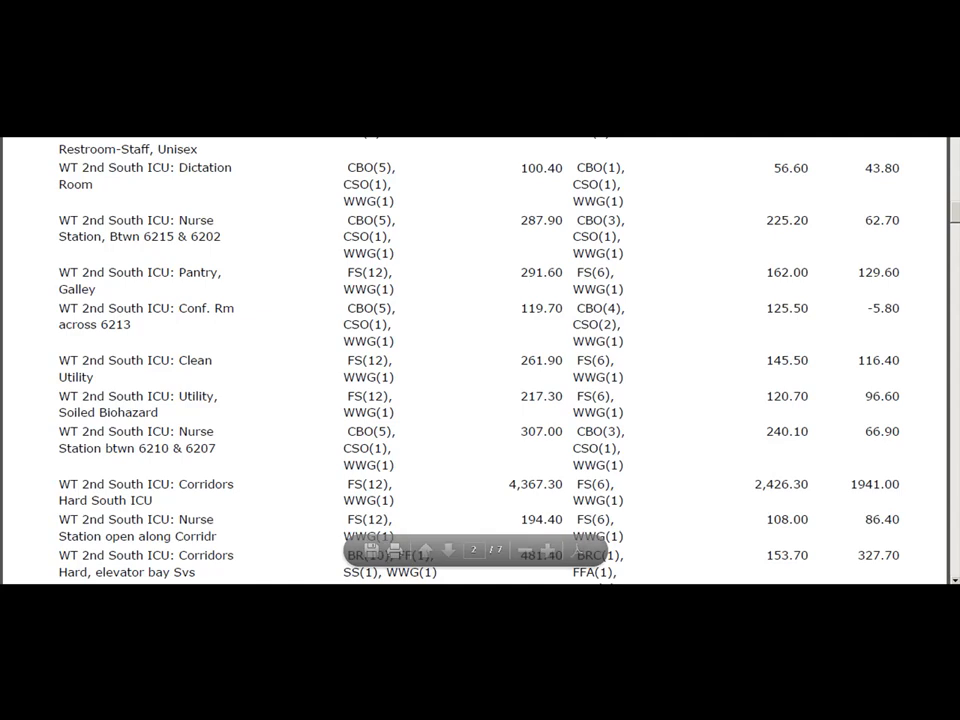
scroll(480, 360, down, 5)
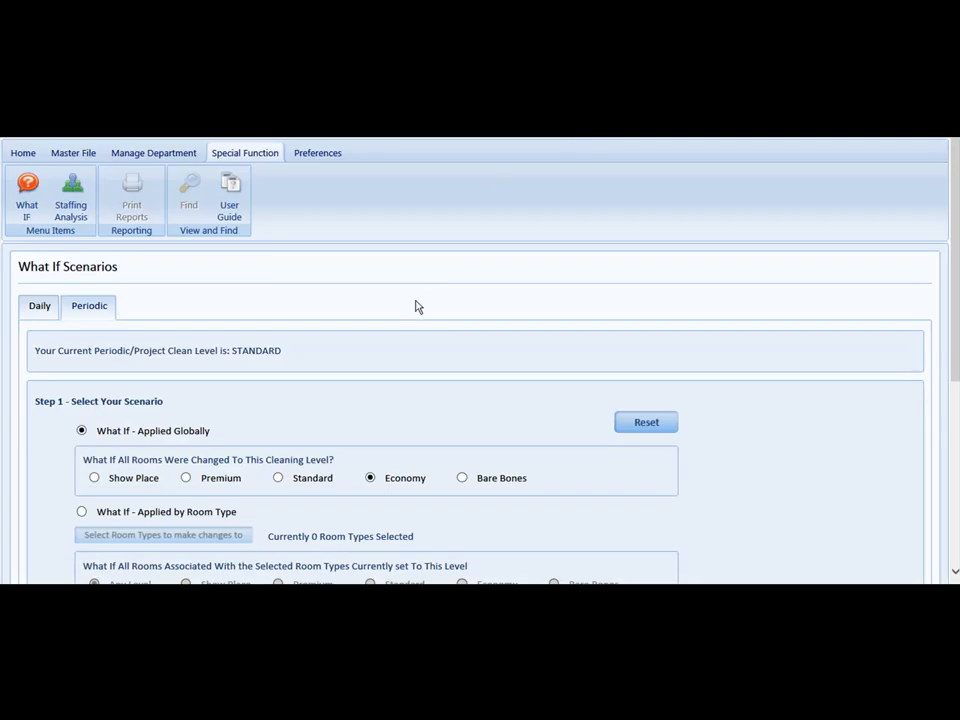
Step: Start executing the What If scenario's changes, but cancel at the confirmation
scroll(399, 315, down, 6)
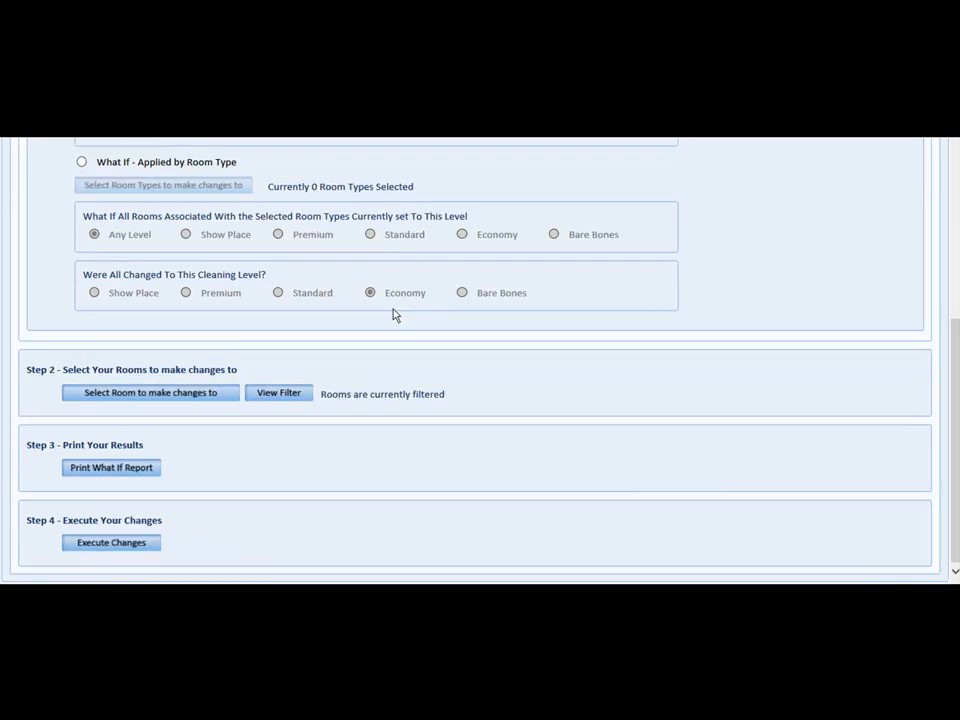
click(101, 545)
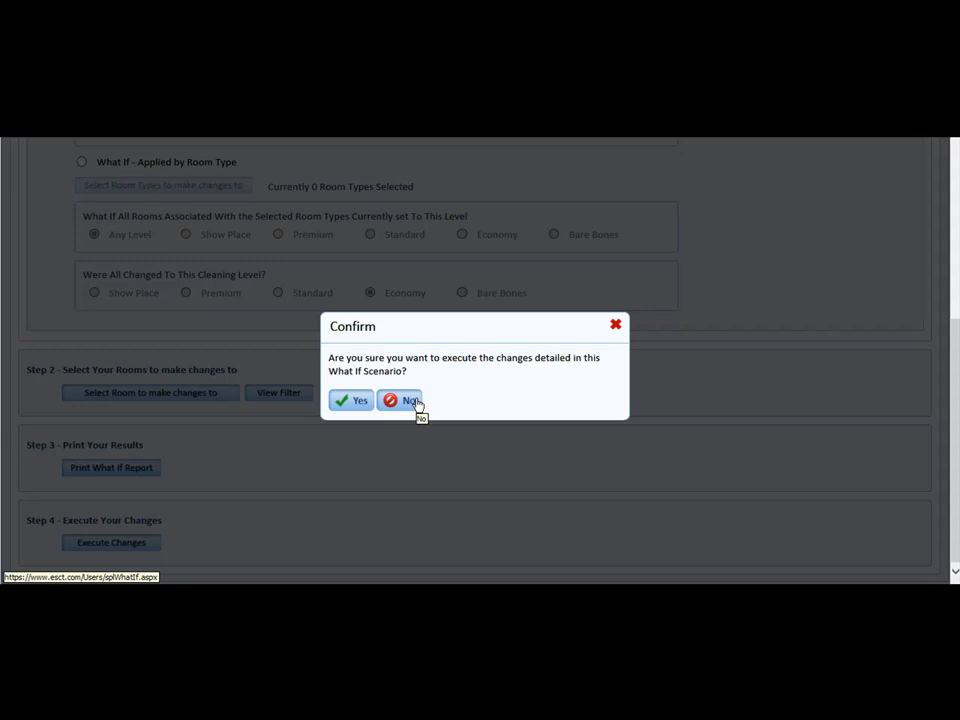
click(616, 326)
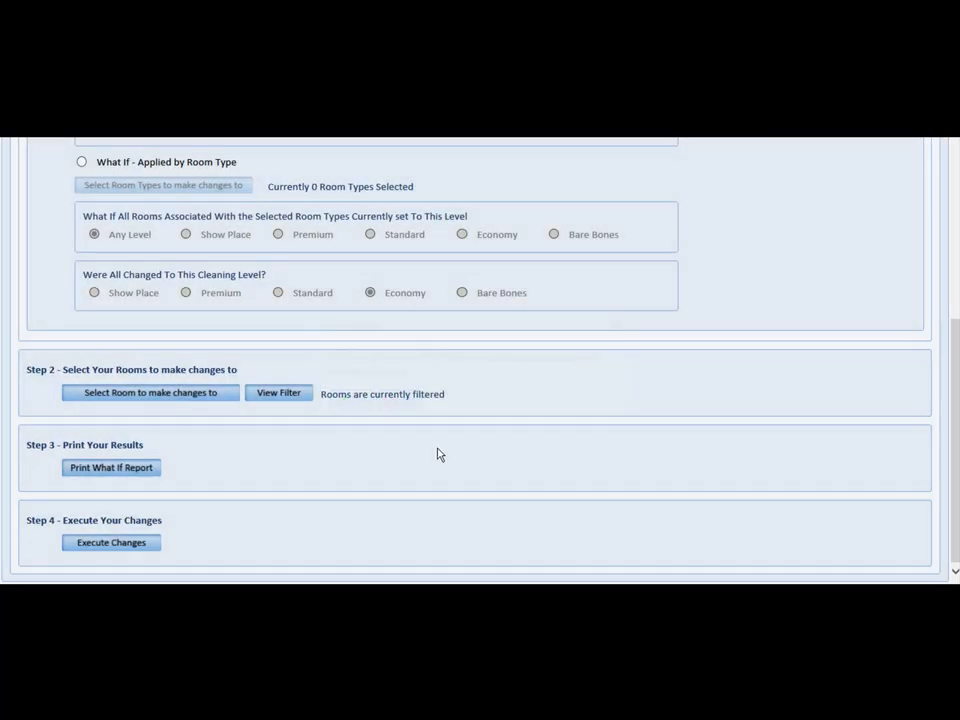
scroll(429, 451, up, 5)
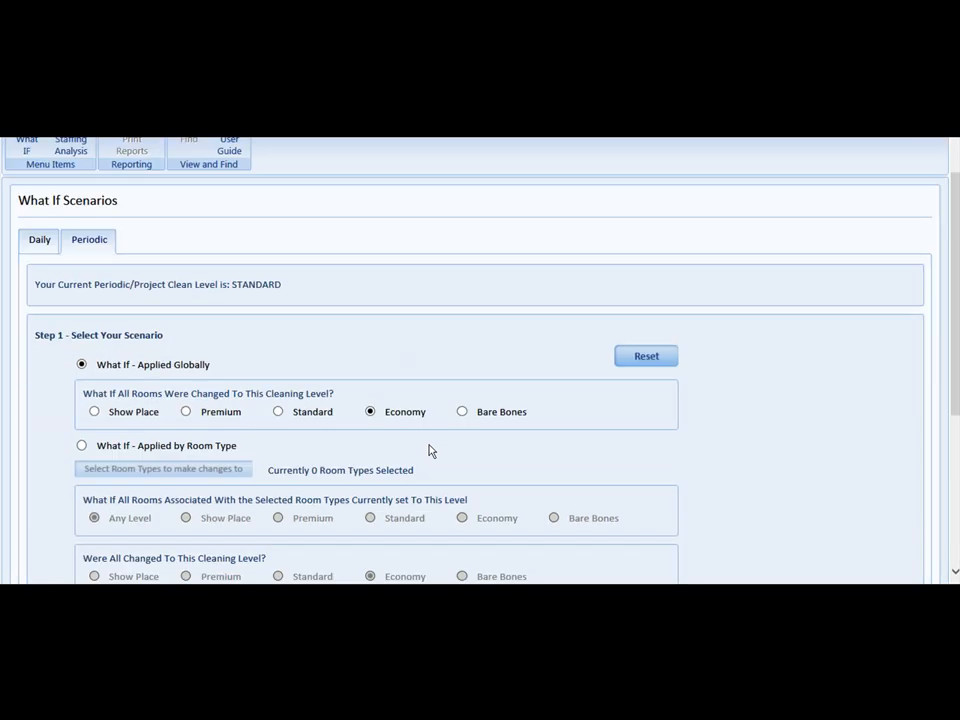